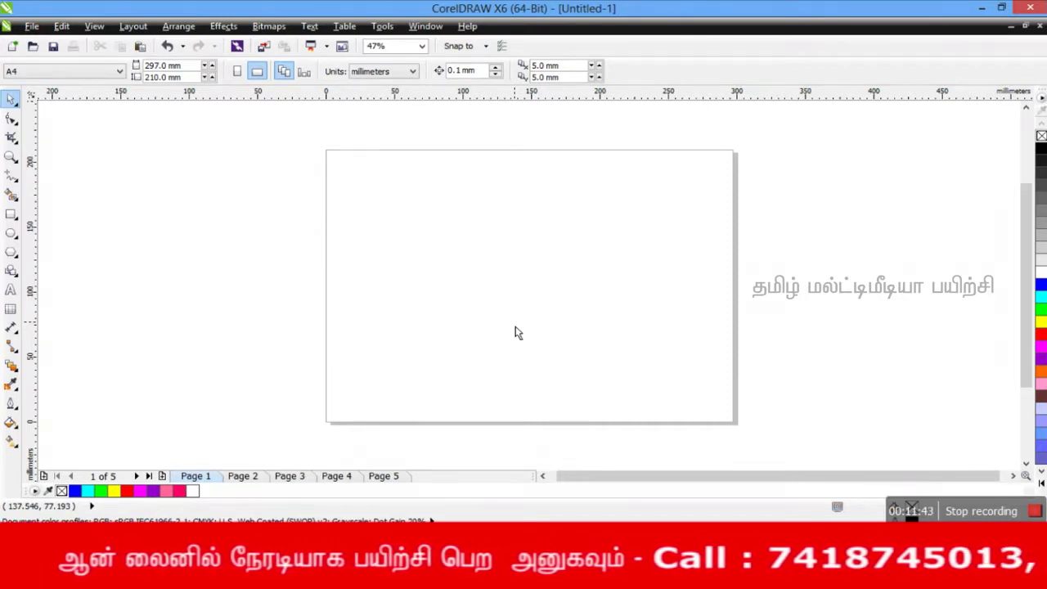
# Step: Draw an unfilled five-pointed star, about 195 × 177 mm, across the A4 page
pyautogui.click(10, 255)
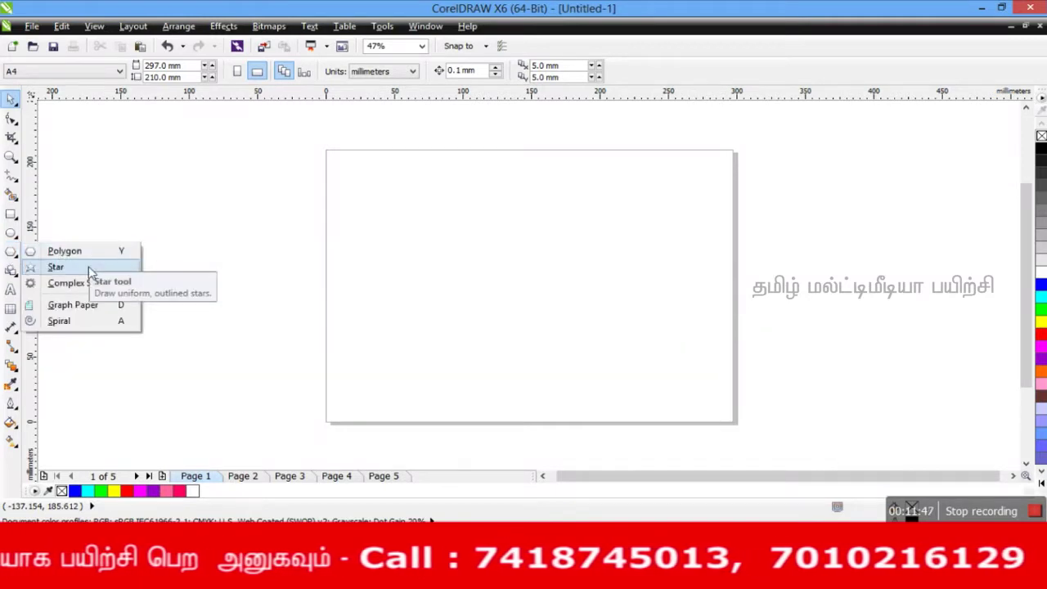
pyautogui.click(66, 267)
pyautogui.moveTo(453, 170); pyautogui.dragTo(739, 430)
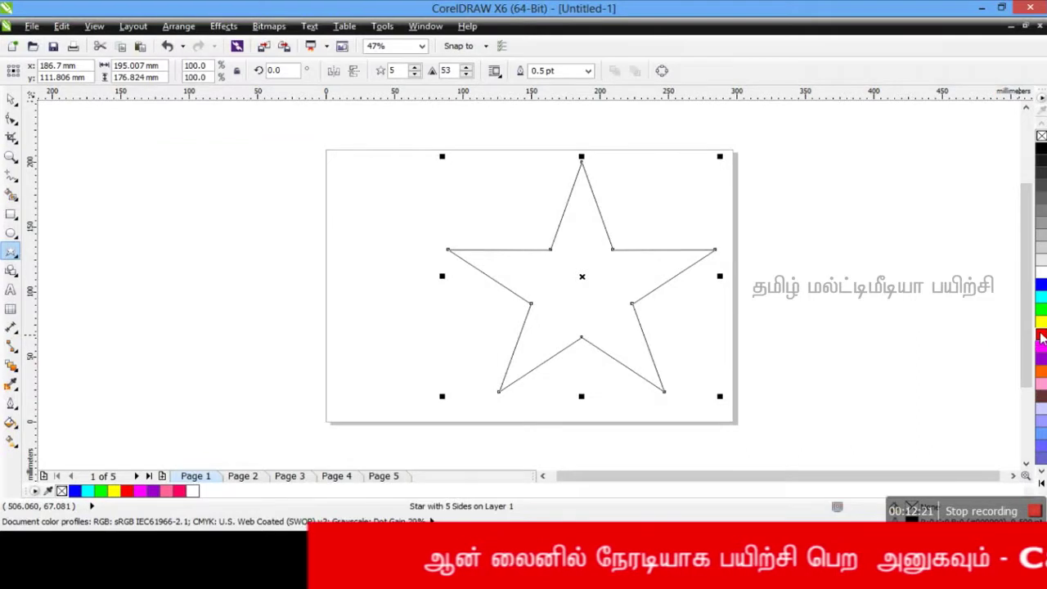
# Step: Fill the selected star with solid red (R255 G0 B0) from the palette
pyautogui.click(1041, 337)
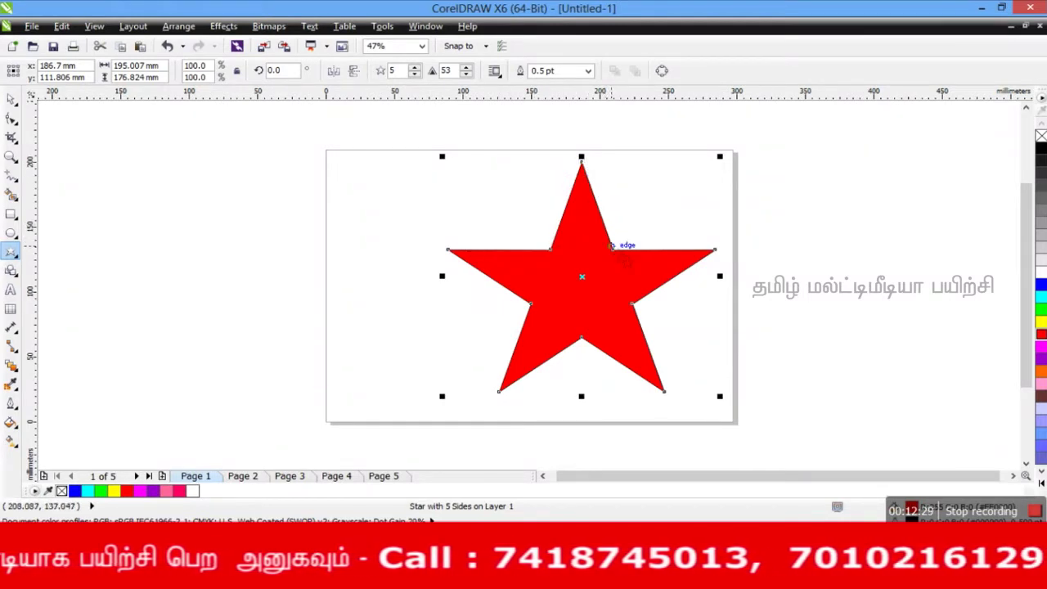
# Step: Set the star's outline width to 16.0 pt
pyautogui.click(588, 71)
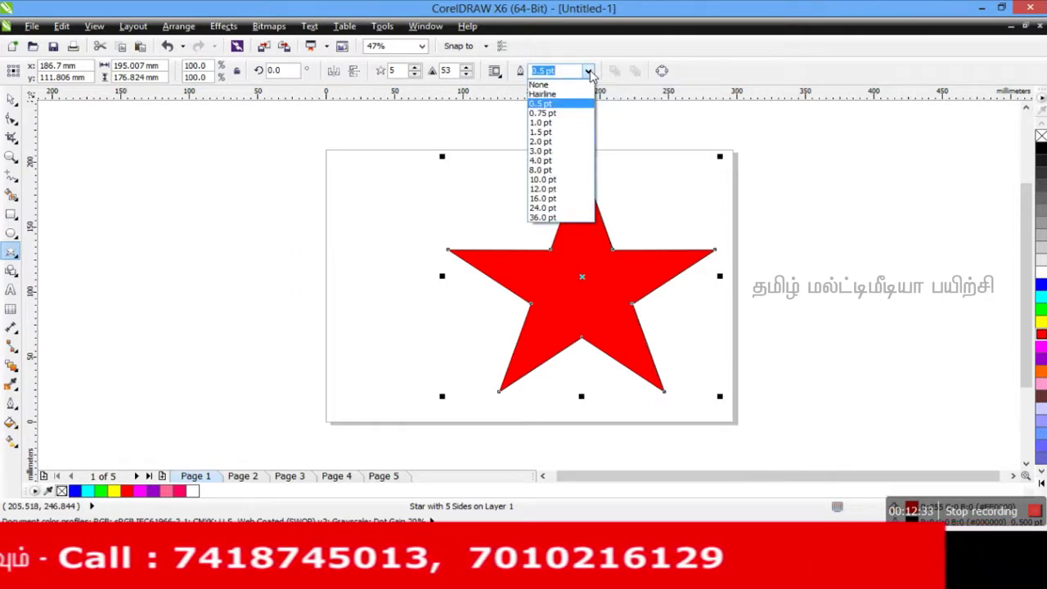
pyautogui.click(573, 198)
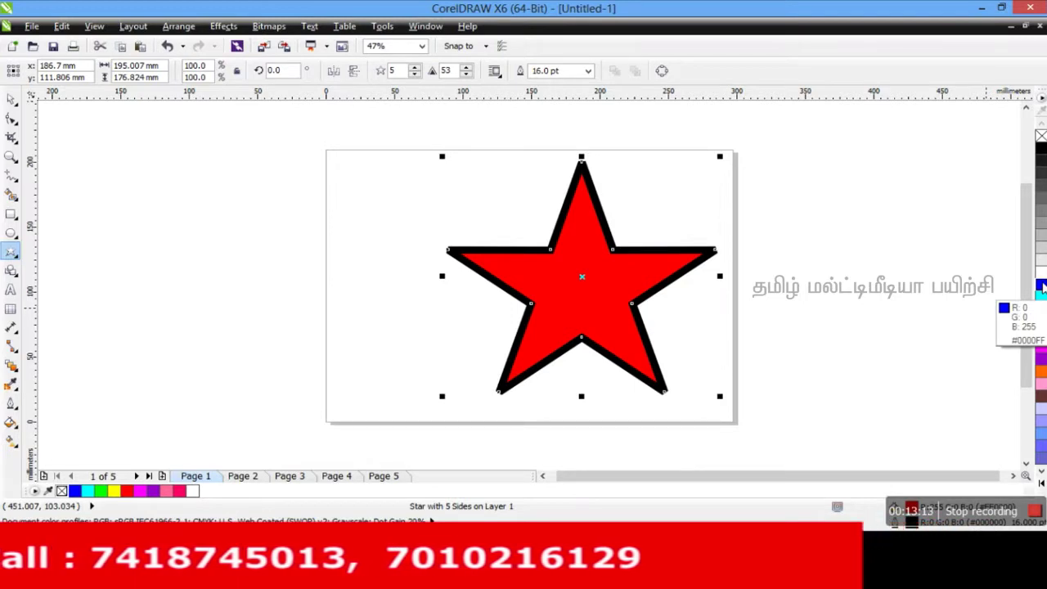
# Step: Try blue, red, magenta, purple, orange, pink and other outline colours, finishing on bright green
pyautogui.rightClick(1042, 285)
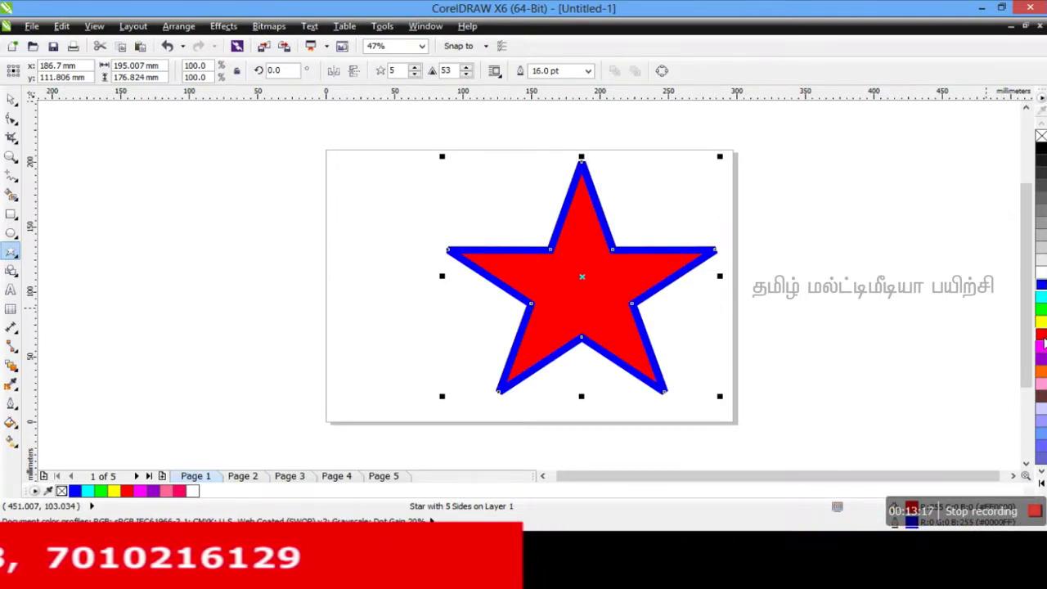
pyautogui.rightClick(1042, 335)
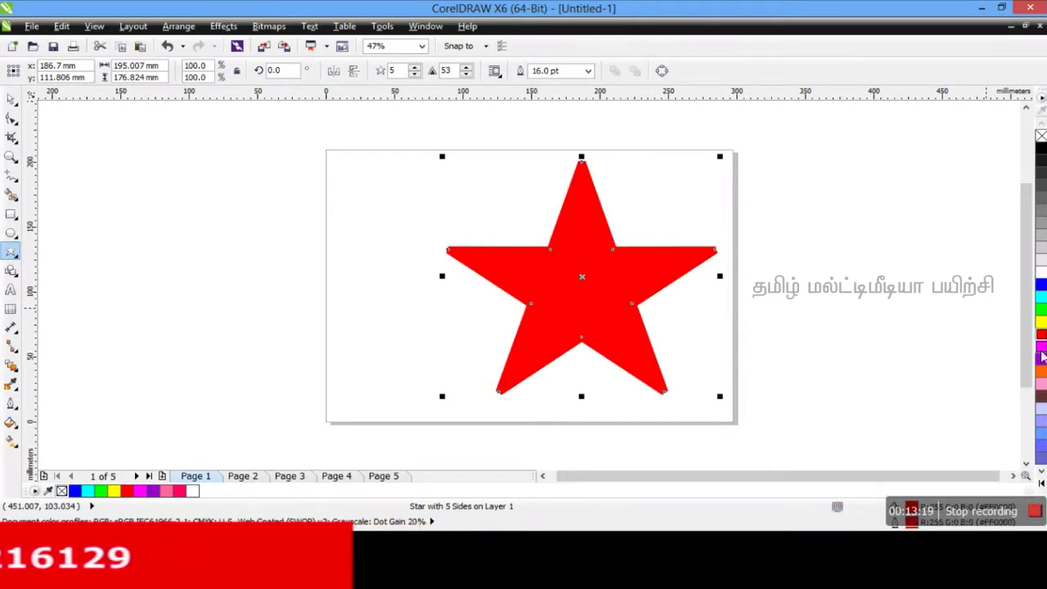
pyautogui.rightClick(1041, 348)
pyautogui.rightClick(1042, 362)
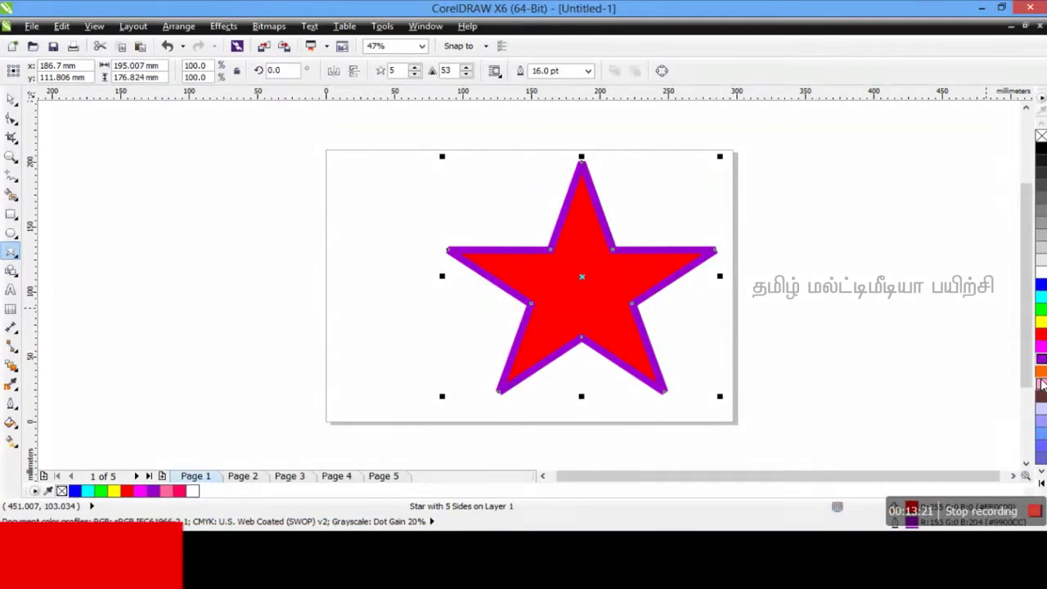
pyautogui.rightClick(1041, 370)
pyautogui.rightClick(1041, 383)
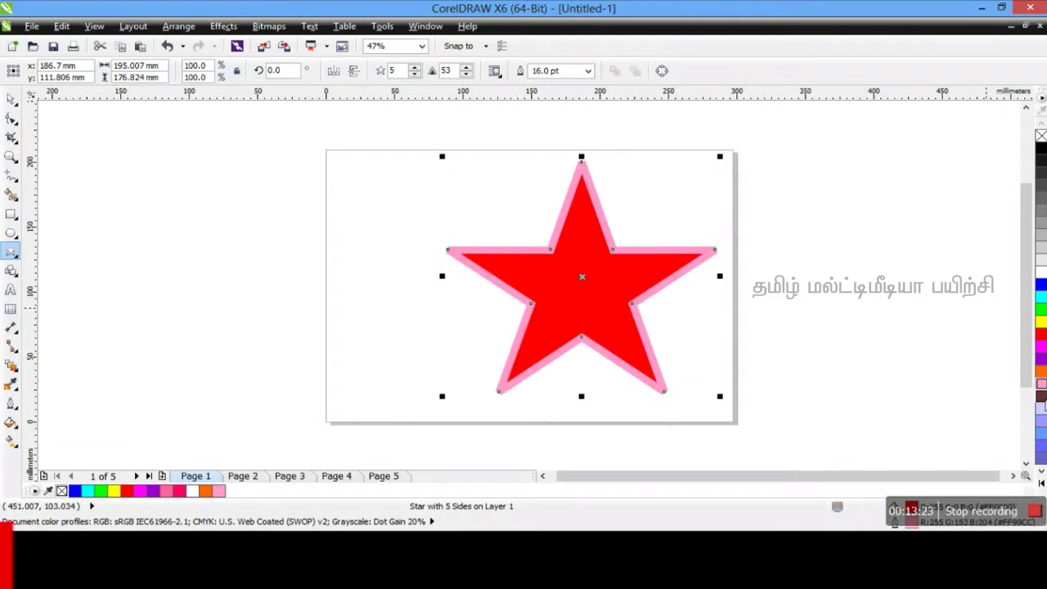
pyautogui.rightClick(1042, 396)
pyautogui.rightClick(1041, 410)
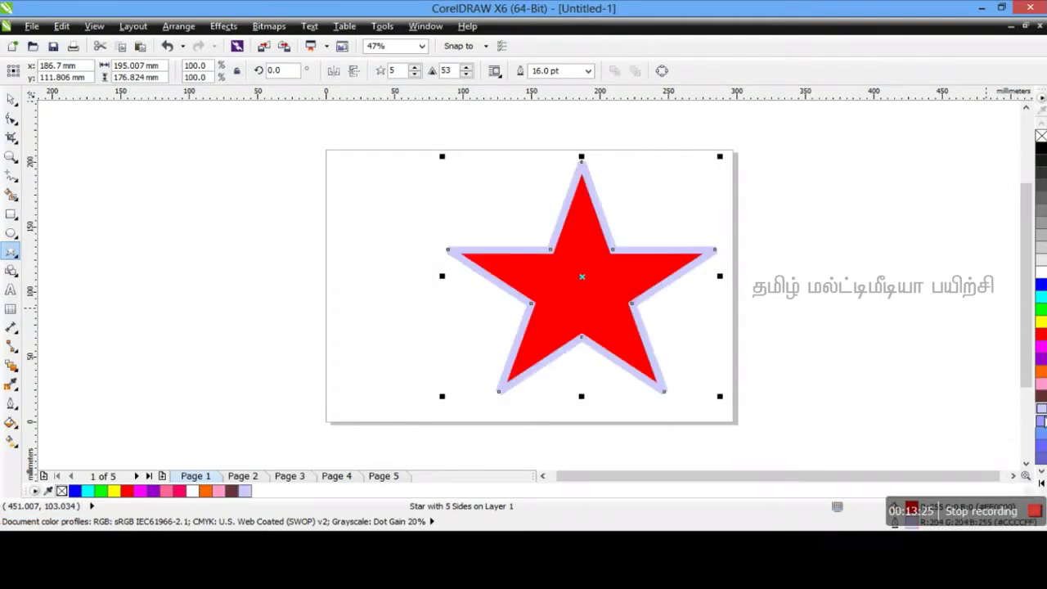
pyautogui.rightClick(1042, 422)
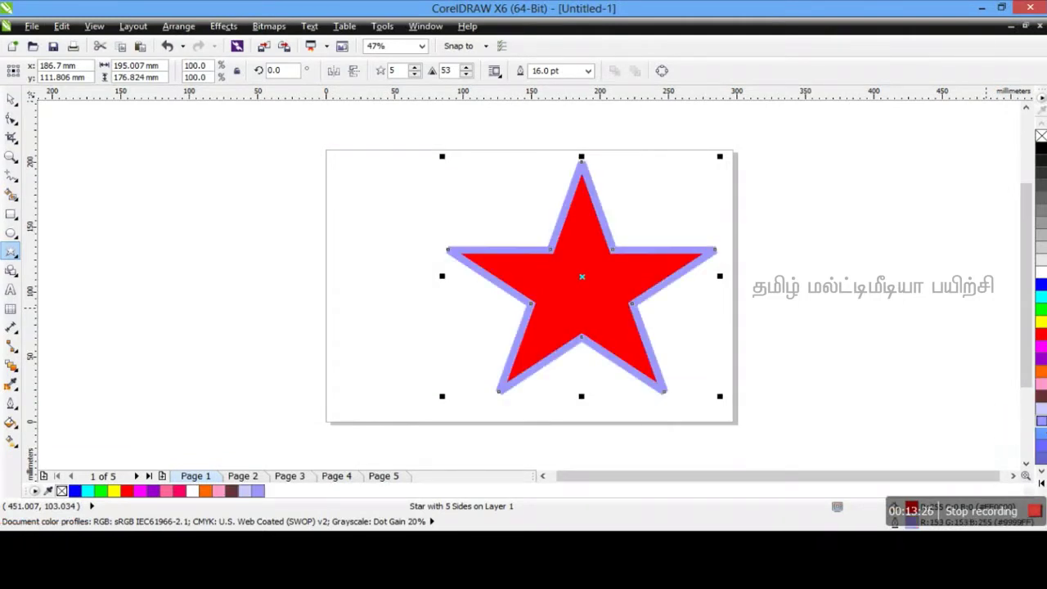
pyautogui.rightClick(1041, 313)
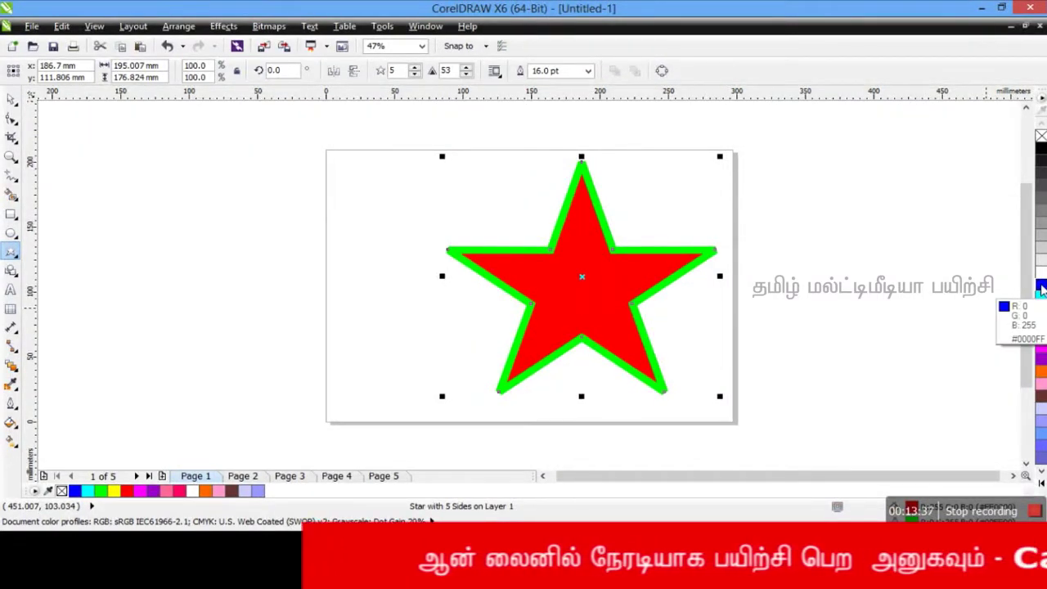
# Step: Try blue, cyan, green, yellow and red fills, settling on a magenta fill
pyautogui.click(1040, 285)
pyautogui.click(1040, 296)
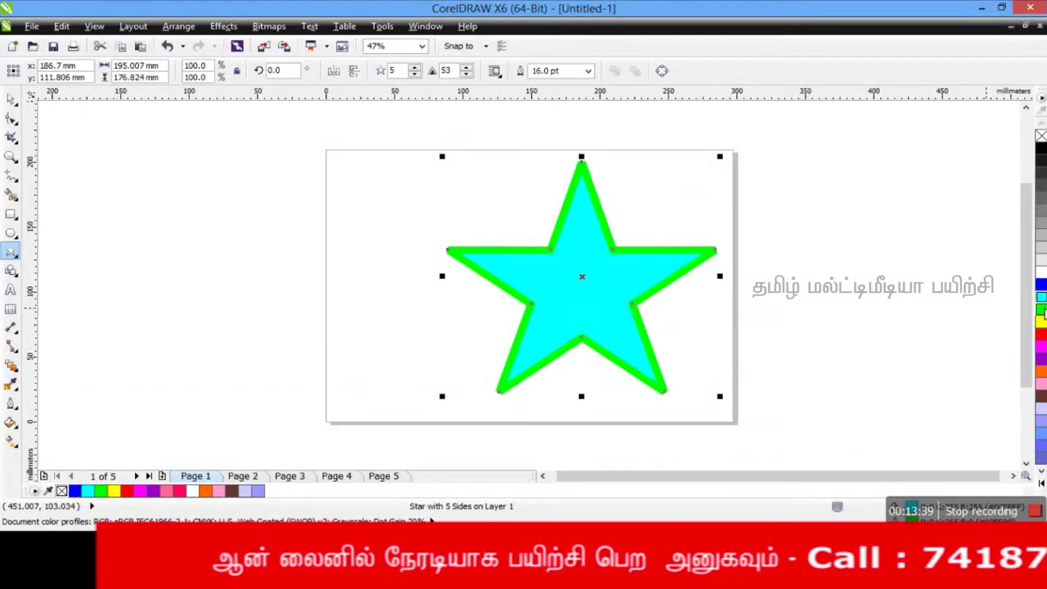
pyautogui.click(1040, 308)
pyautogui.click(1040, 321)
pyautogui.click(1040, 333)
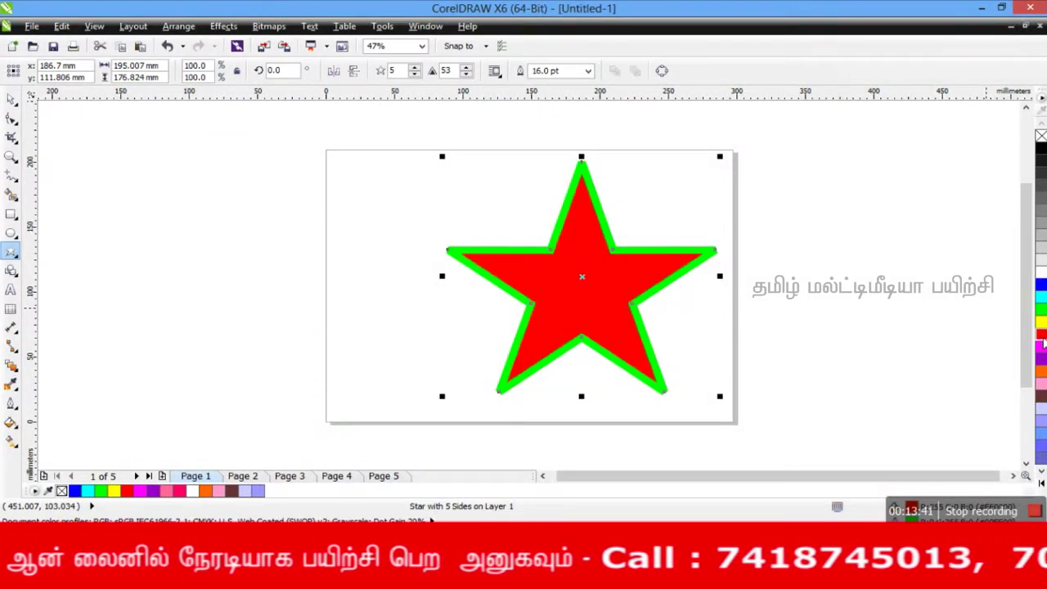
pyautogui.click(1041, 345)
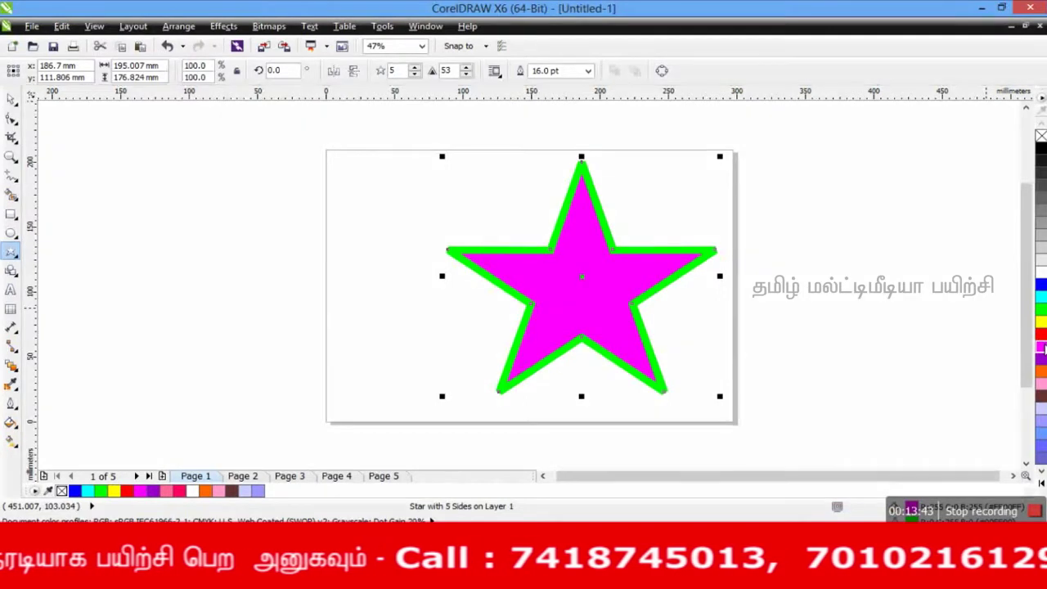